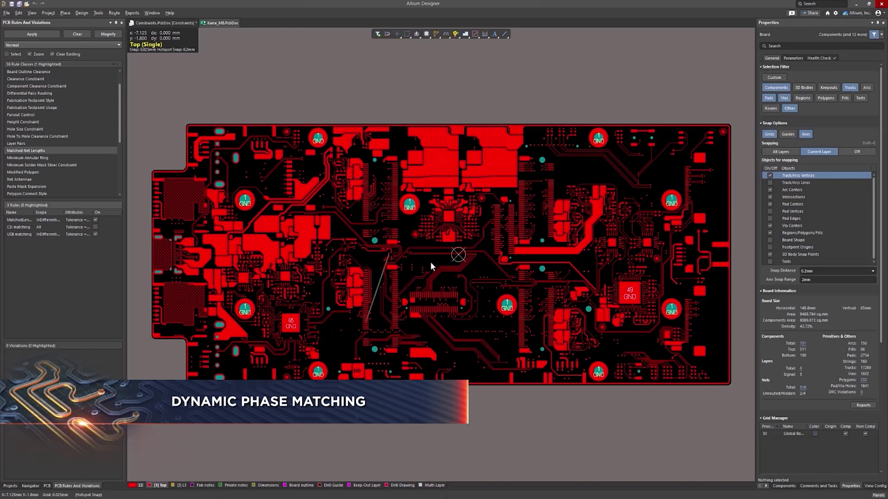
# Step: Show layer L3 by itself and zoom into its routed traces near MH2 and H2
pyautogui.click(185, 483)
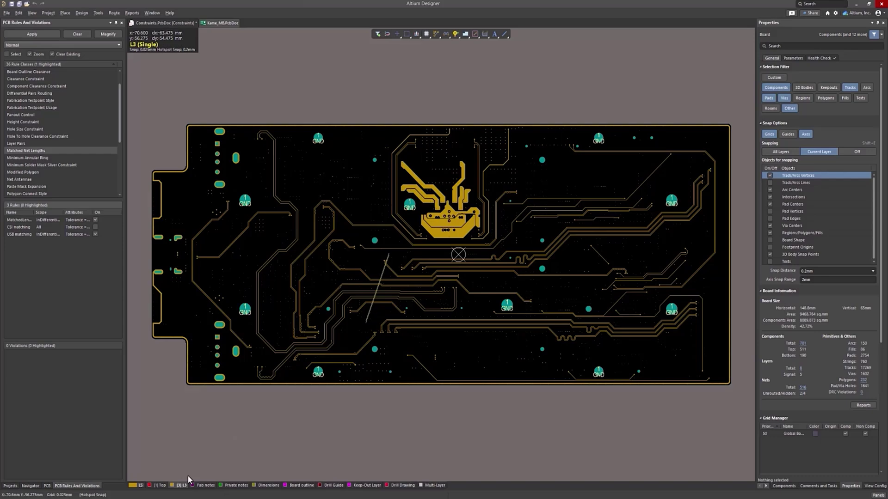
pyautogui.keyDown('ctrl'); pyautogui.scroll(5, 319, 358); pyautogui.keyUp('ctrl')
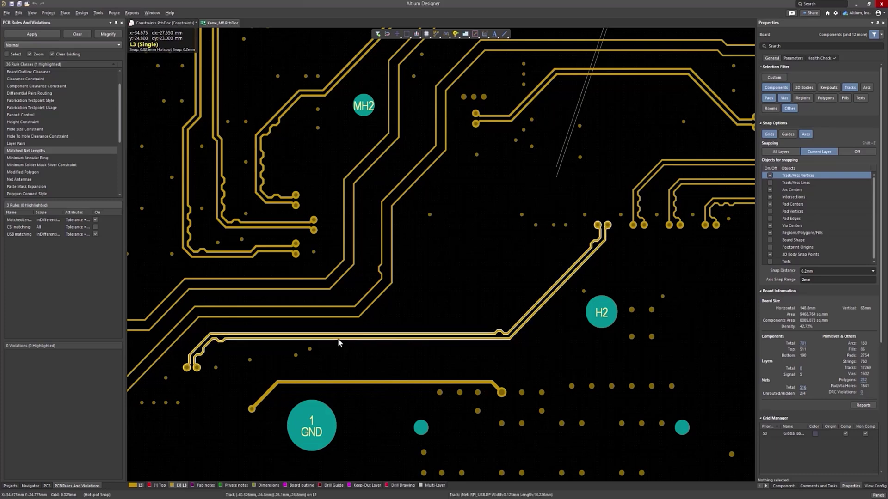
pyautogui.moveTo(337, 339)
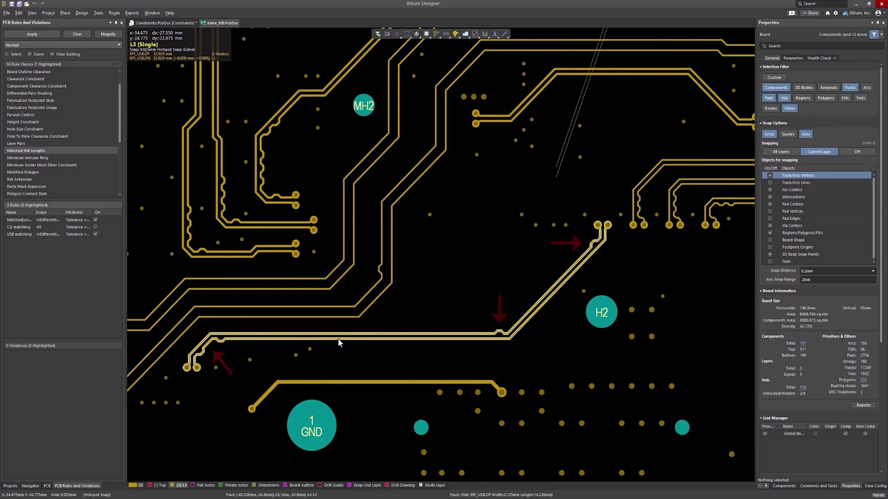
# Step: Return to the Top layer and review the SATA_RX MatchedLengths rule in Constraints.PcbDoc
pyautogui.click(159, 485)
pyautogui.keyDown('ctrl'); pyautogui.scroll(-3, 601, 151); pyautogui.keyUp('ctrl')
pyautogui.moveTo(611, 150); pyautogui.dragTo(499, 295, button='right')
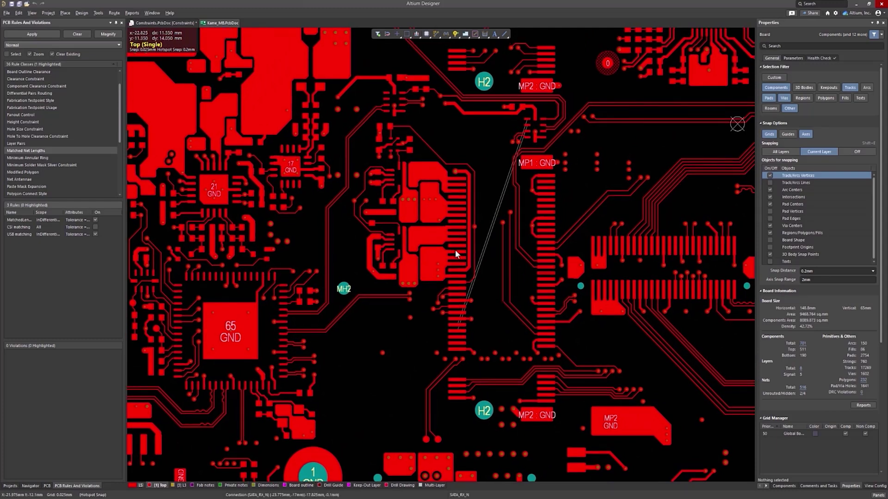
pyautogui.click(179, 25)
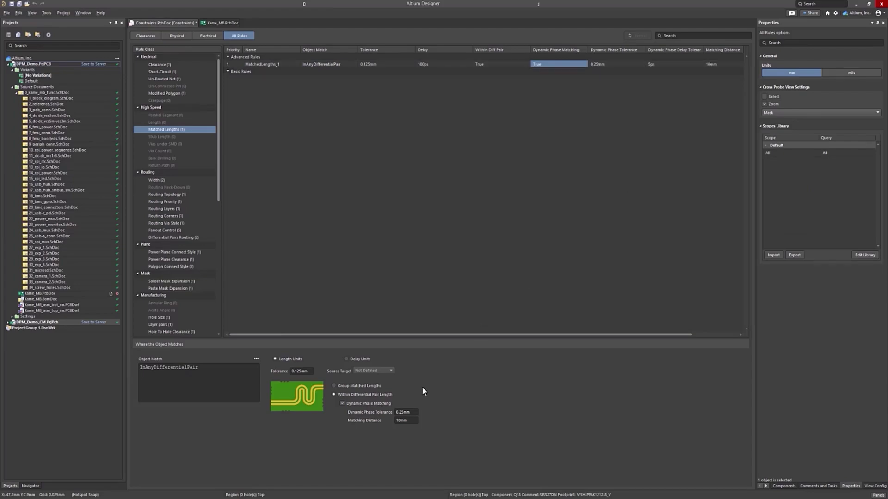
pyautogui.click(222, 23)
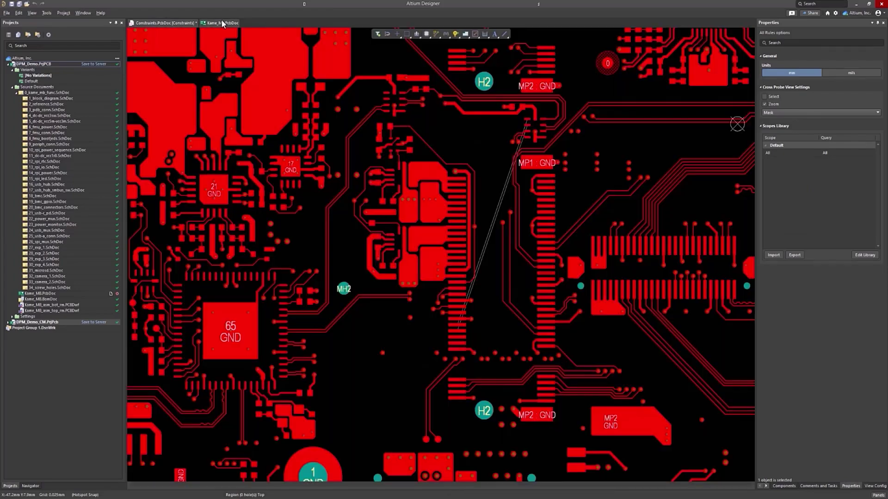
# Step: Enable Dynamic Phase Matching (0.25mm tolerance, 10mm matching distance) in the MatchedLengths rule
pyautogui.click(82, 14)
pyautogui.click(80, 41)
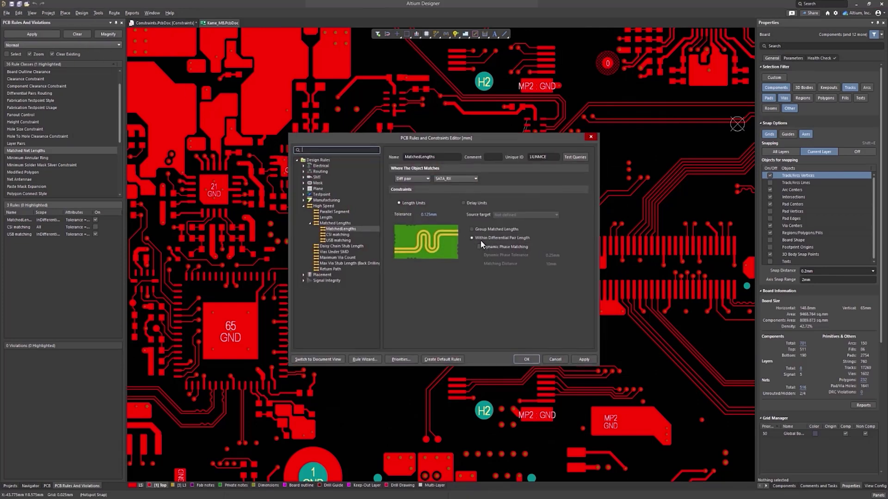
pyautogui.click(479, 247)
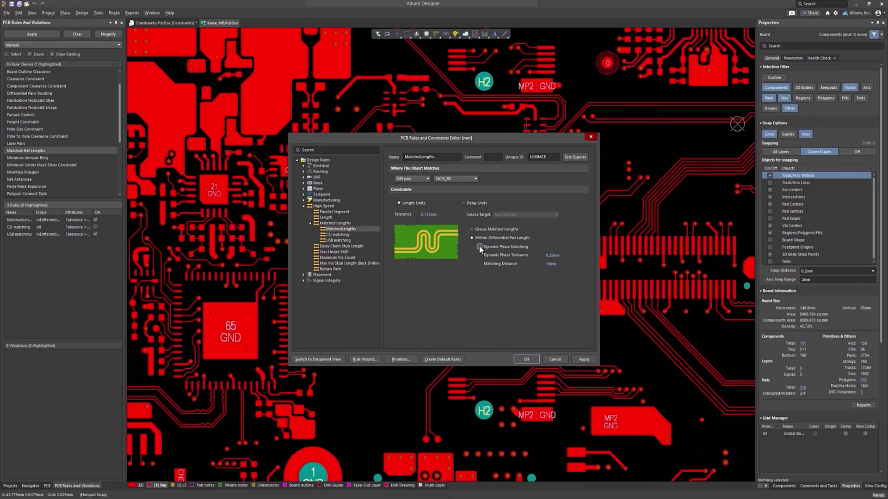
pyautogui.click(523, 356)
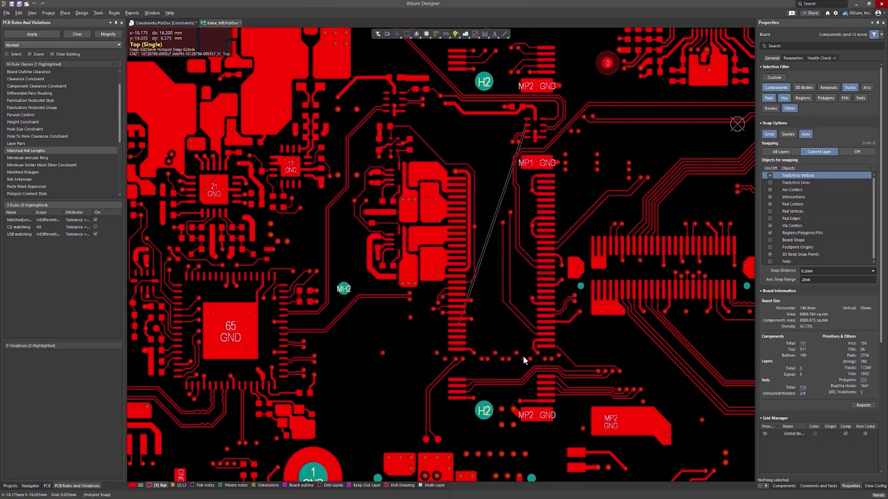
# Step: Route the SATA_RX differential pair from its pads up and across to the target pads
pyautogui.click(434, 34)
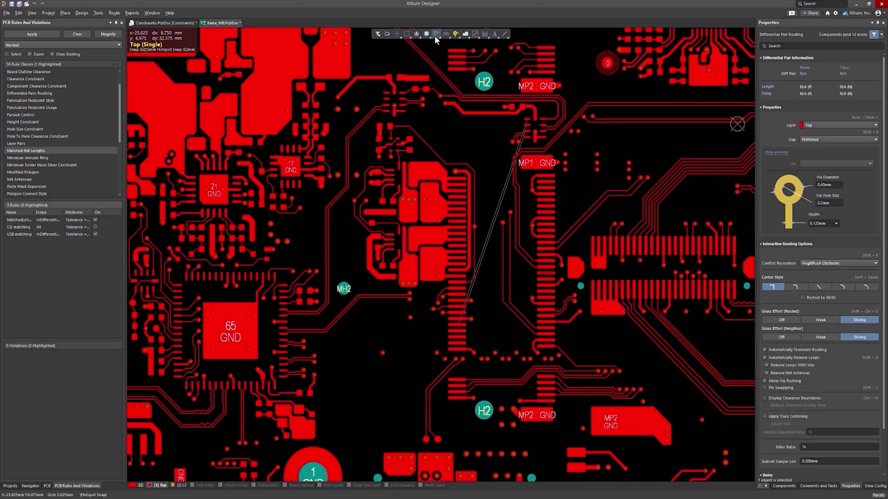
pyautogui.click(466, 327)
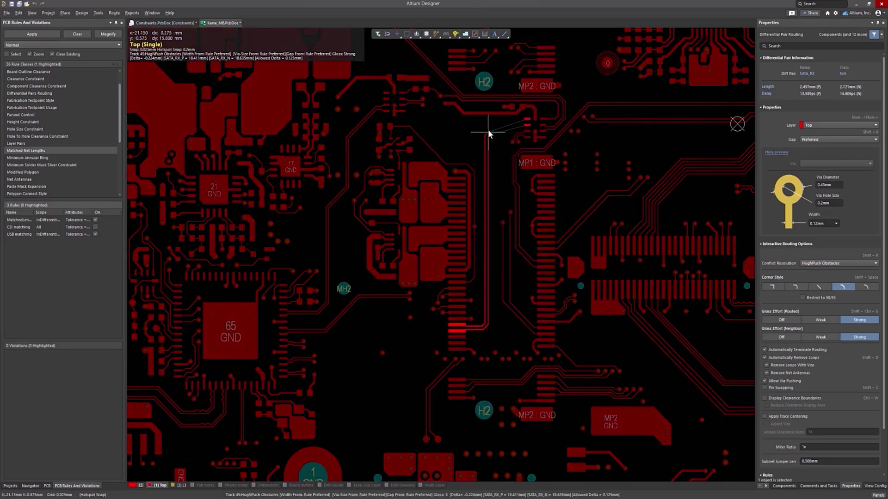
pyautogui.click(528, 124)
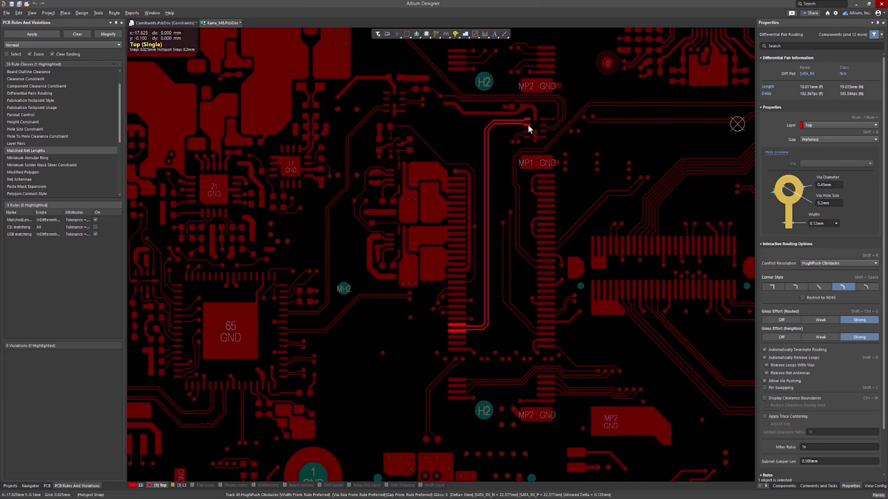
pyautogui.press('Escape')
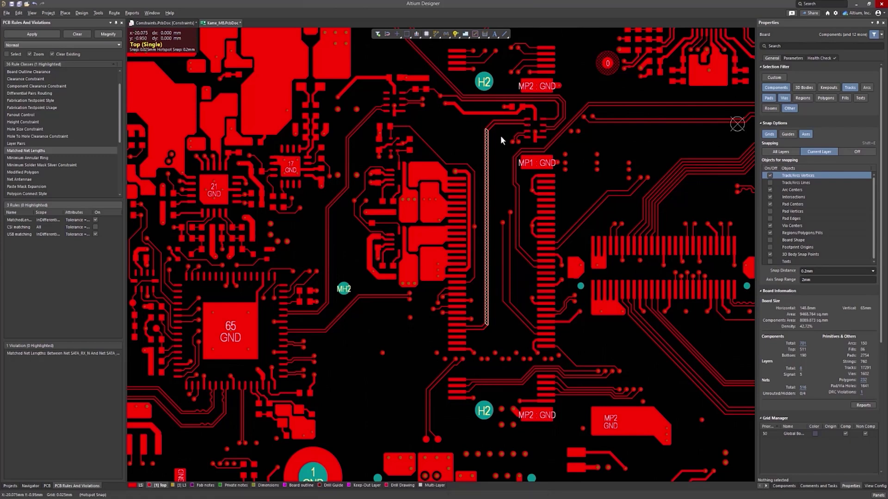
# Step: Zoom to the SATA_RX Matched Net Lengths violation and review its phase-mismatch details
pyautogui.click(84, 353)
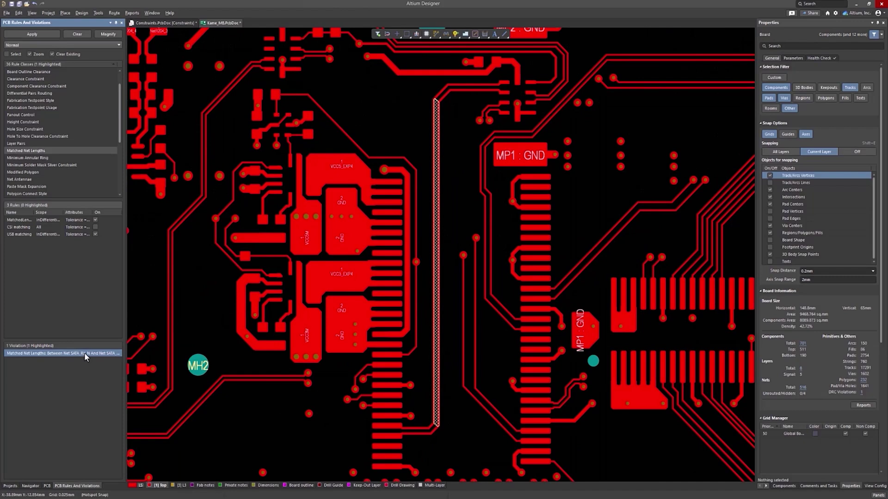
pyautogui.doubleClick(84, 352)
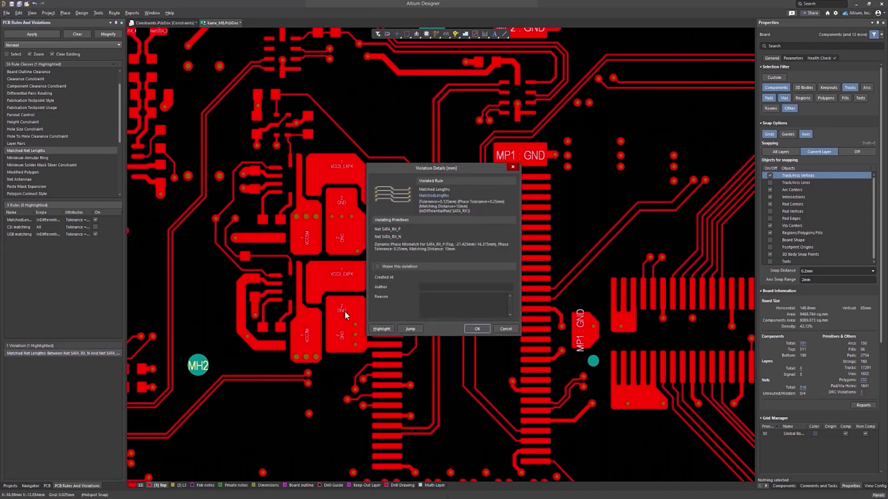
pyautogui.click(481, 329)
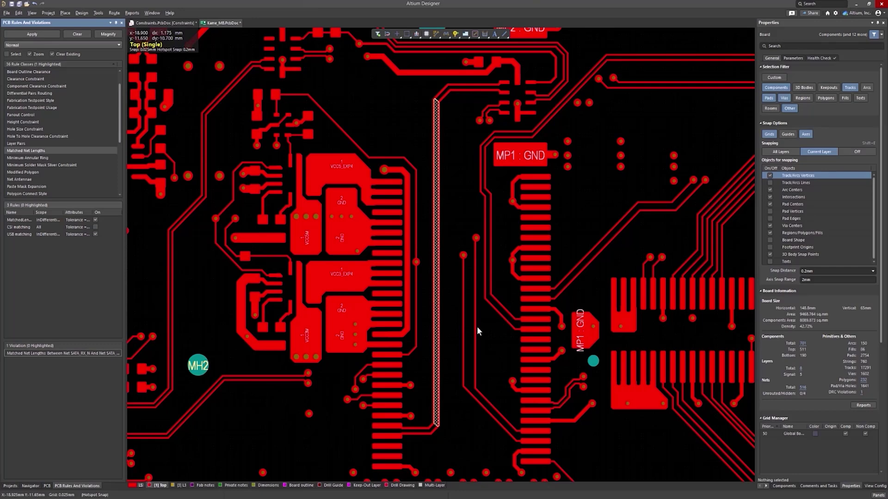
# Step: Select the whole SATA_RX route and auto-tune it with a Sawtooth pattern
pyautogui.click(429, 317)
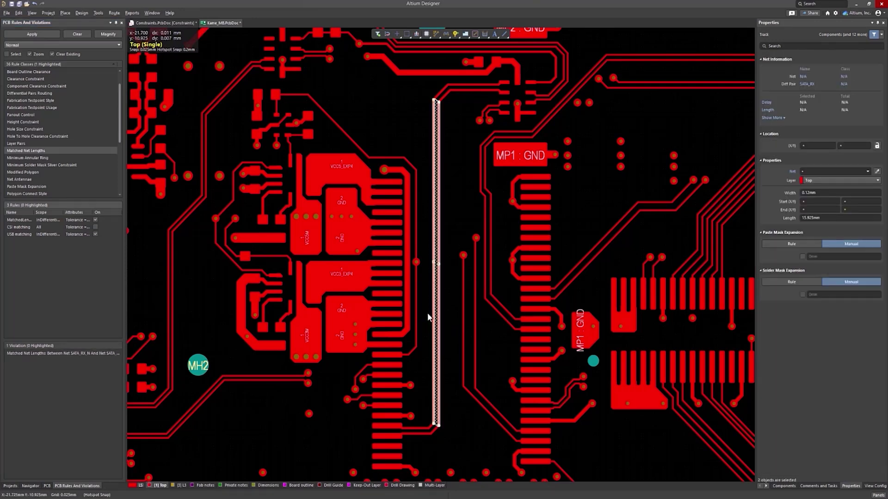
pyautogui.press('Tab')
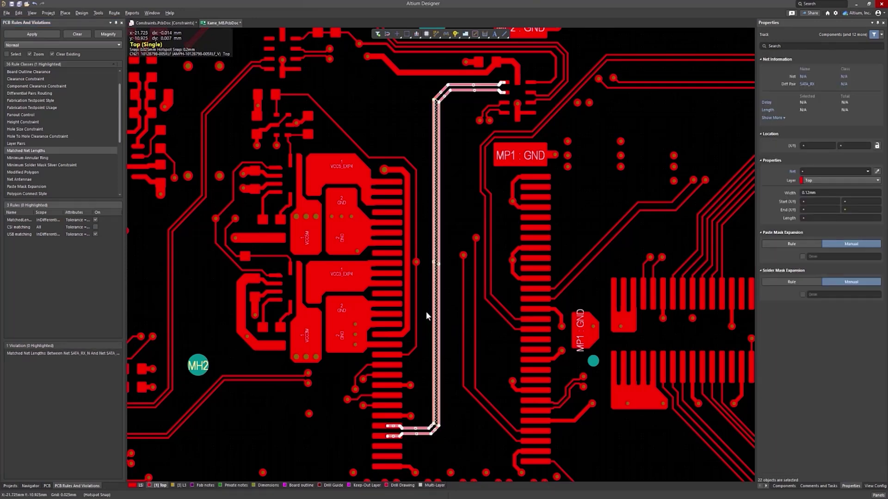
pyautogui.click(114, 12)
pyautogui.click(154, 109)
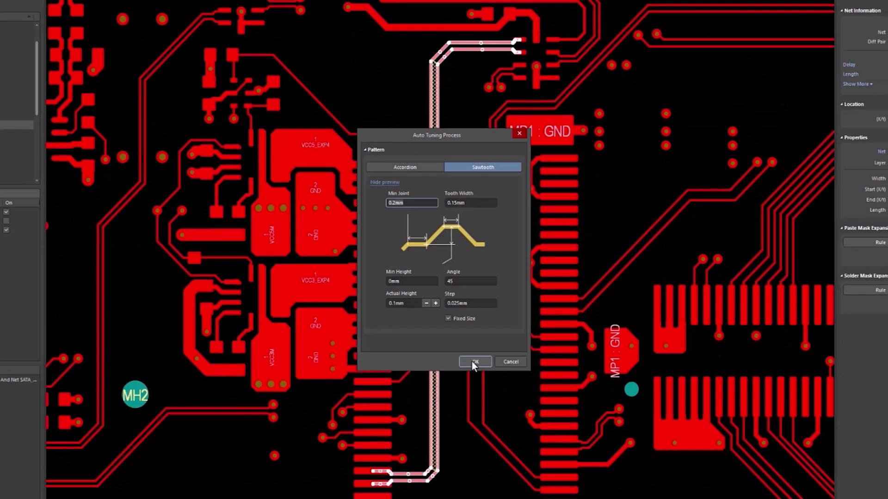
pyautogui.click(474, 380)
pyautogui.click(466, 339)
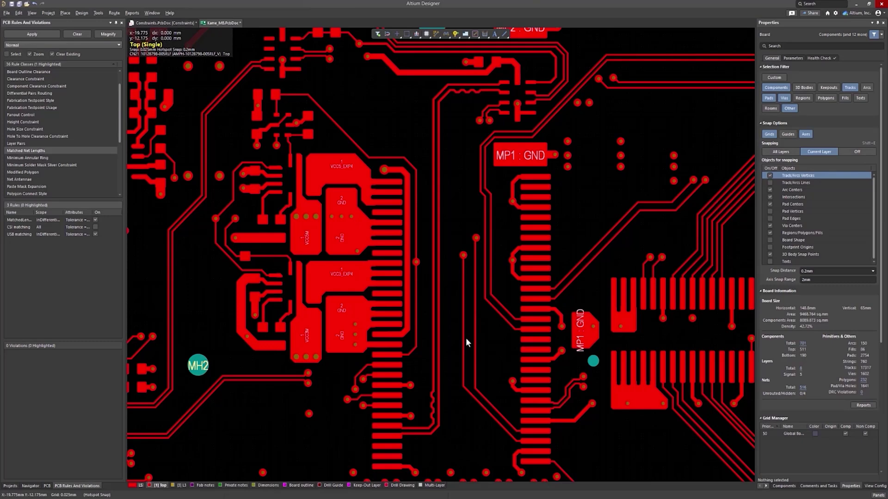
# Step: Run DRC on the Matched Net Lengths rule class only, then zoom out
pyautogui.rightClick(87, 151)
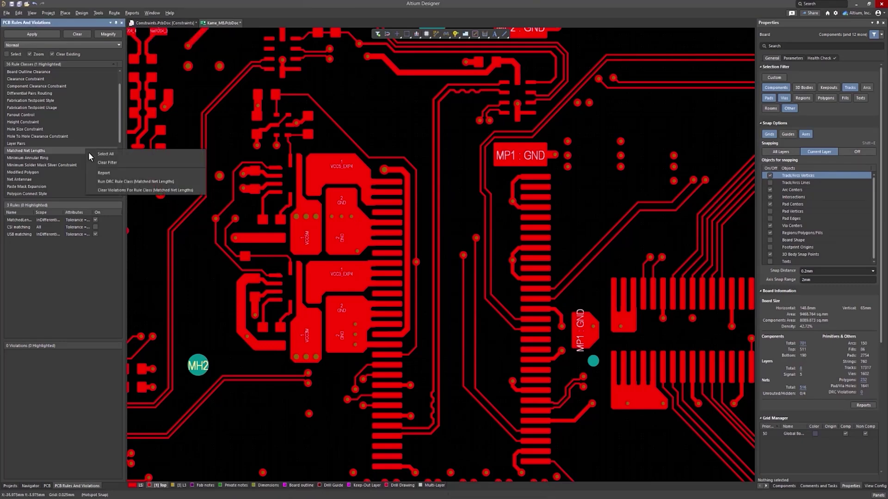
pyautogui.click(113, 178)
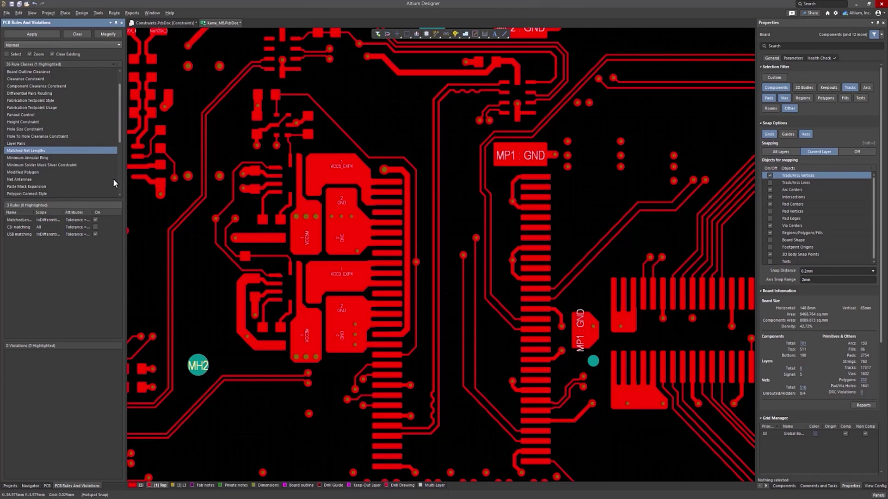
pyautogui.keyDown('ctrl'); pyautogui.scroll(-3, 447, 216); pyautogui.keyUp('ctrl')
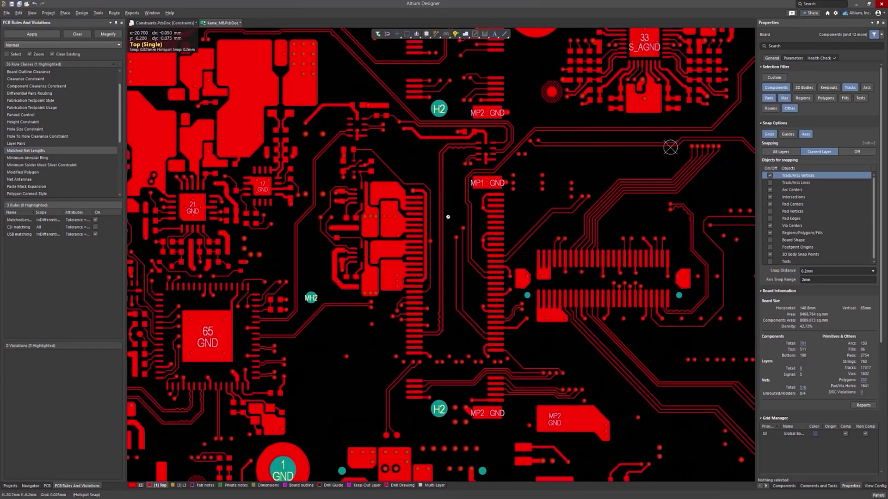
pyautogui.keyDown('ctrl'); pyautogui.scroll(-3, 447, 215); pyautogui.keyUp('ctrl')
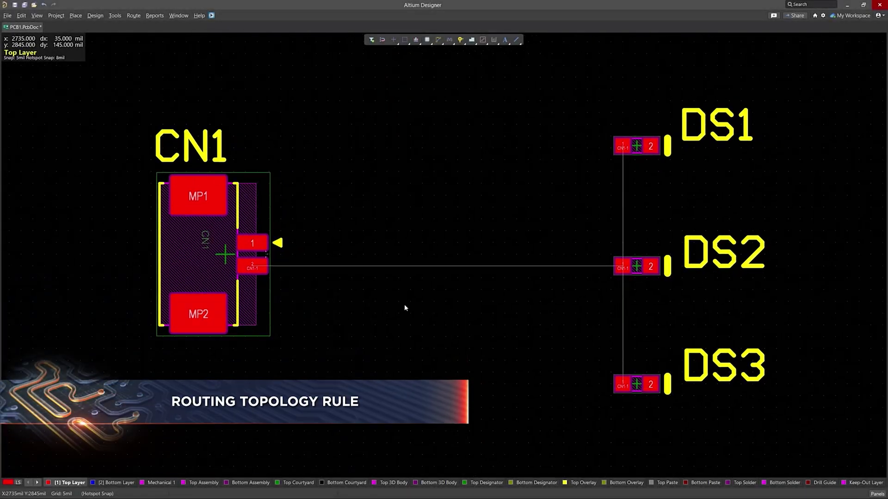
# Step: Route a track from CN1 pad 2 to DS3, then up through DS2 to DS1
pyautogui.click(438, 40)
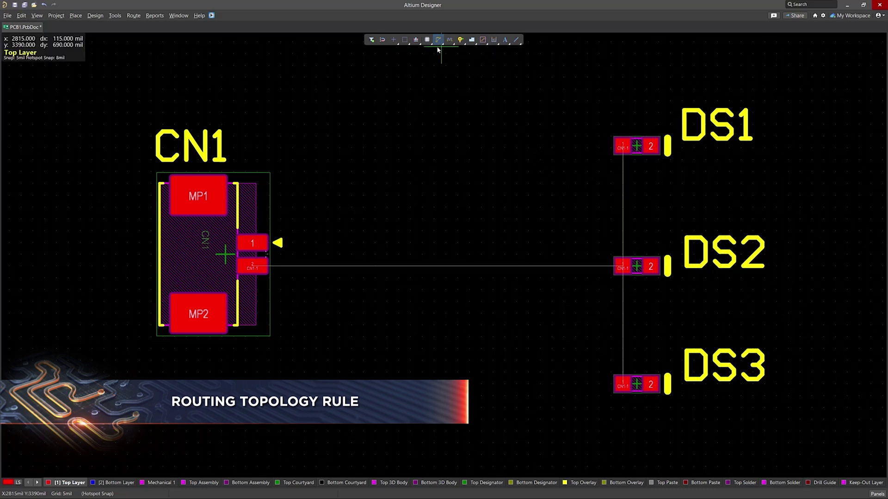
pyautogui.click(253, 267)
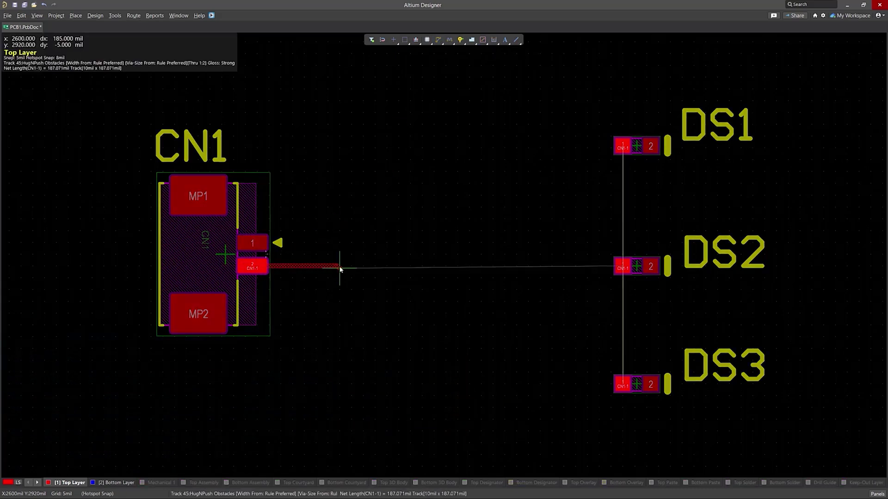
pyautogui.click(340, 267)
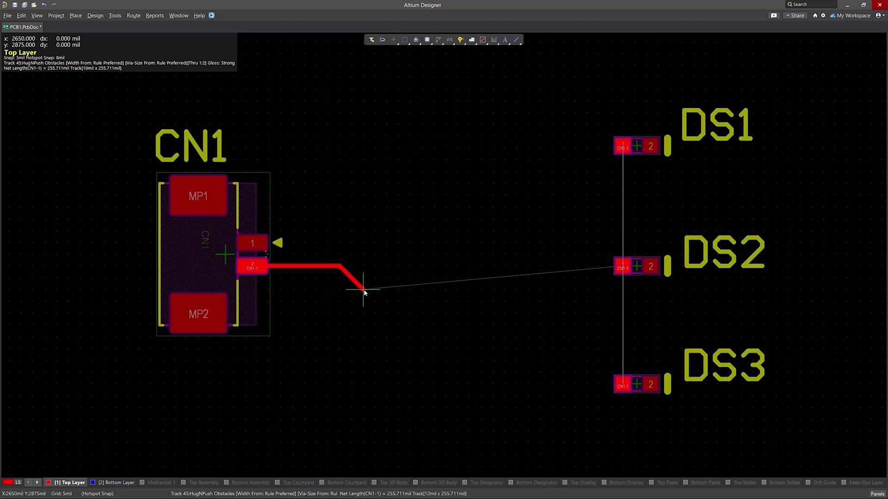
pyautogui.click(362, 360)
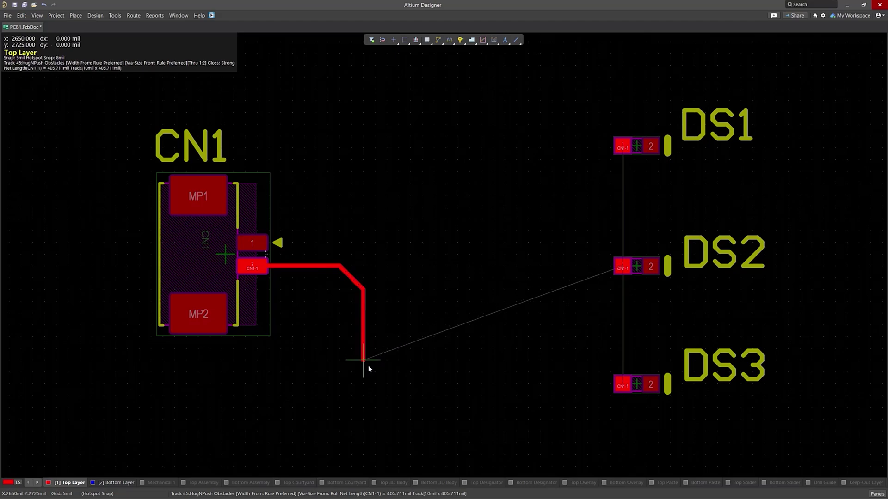
pyautogui.click(386, 384)
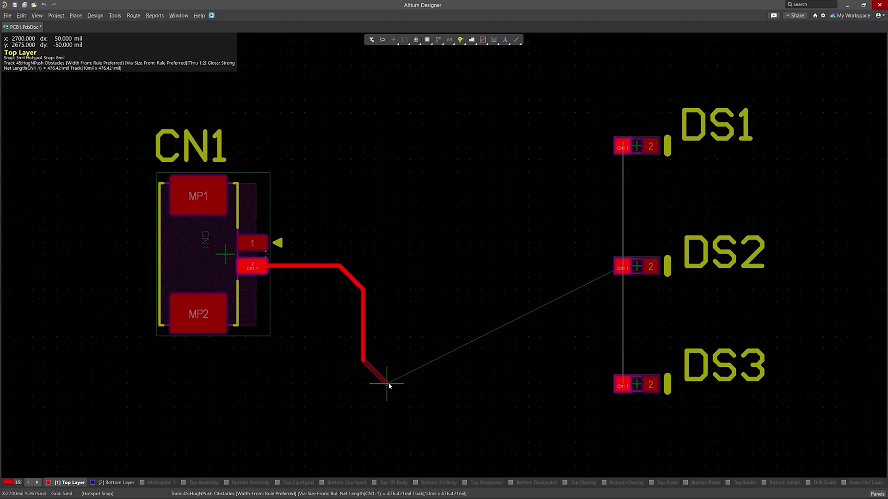
pyautogui.click(619, 386)
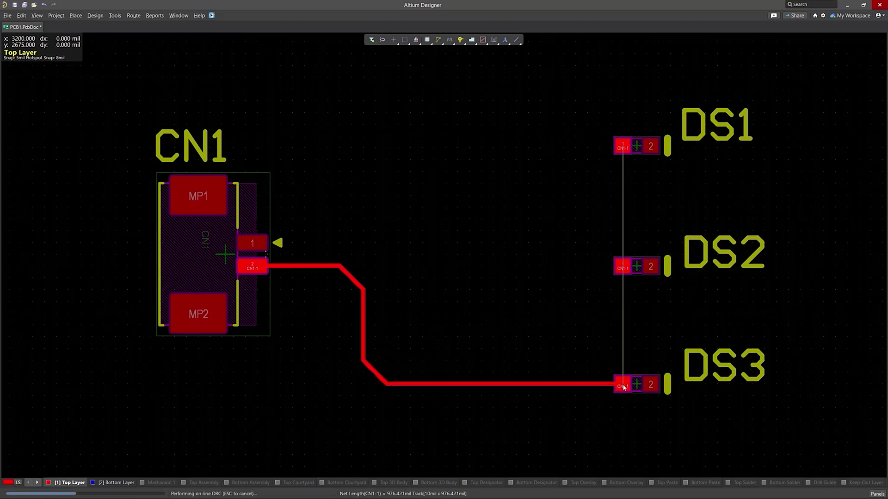
pyautogui.click(622, 267)
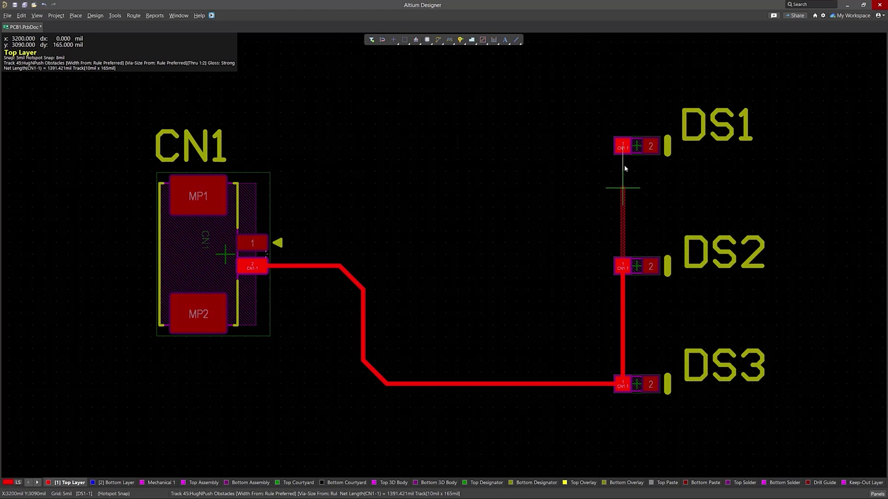
pyautogui.click(623, 147)
pyautogui.press('Escape')
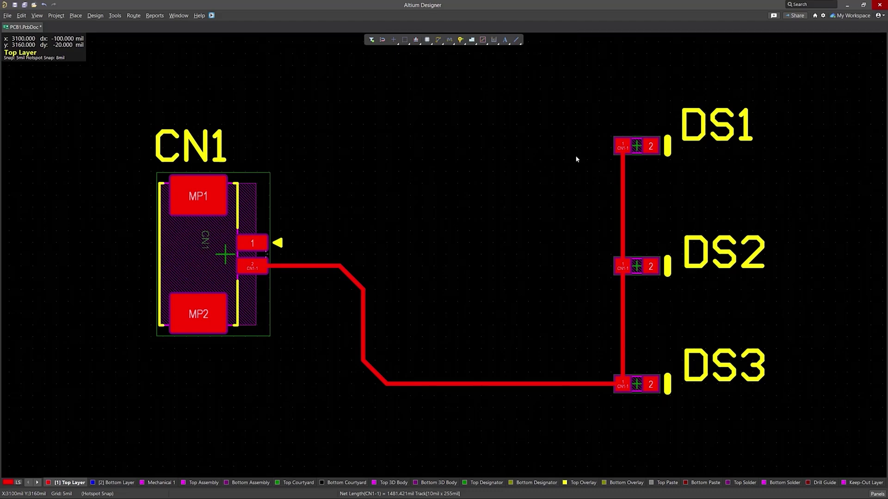
# Step: Save the routed PCB1 board document
pyautogui.rightClick(23, 27)
pyautogui.click(50, 43)
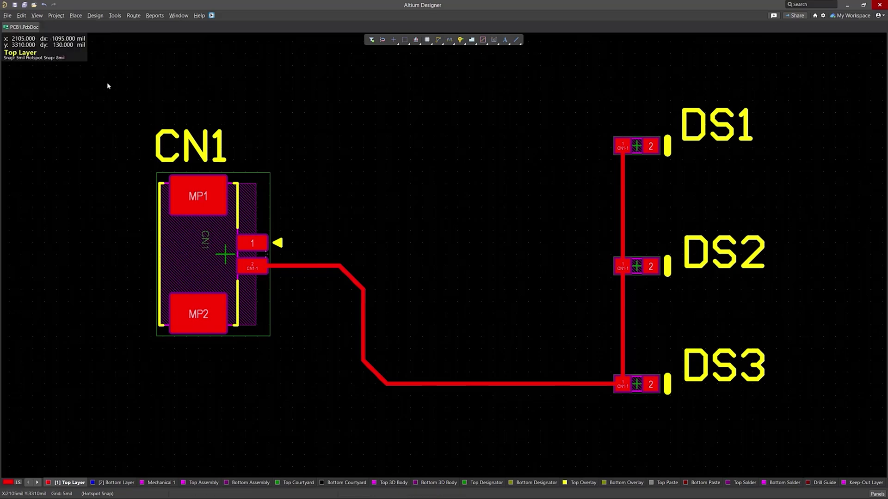
pyautogui.click(95, 15)
# Step: Set net CN1-1's topology to Custom in the Constraint Manager's Electrical constraints
pyautogui.click(166, 51)
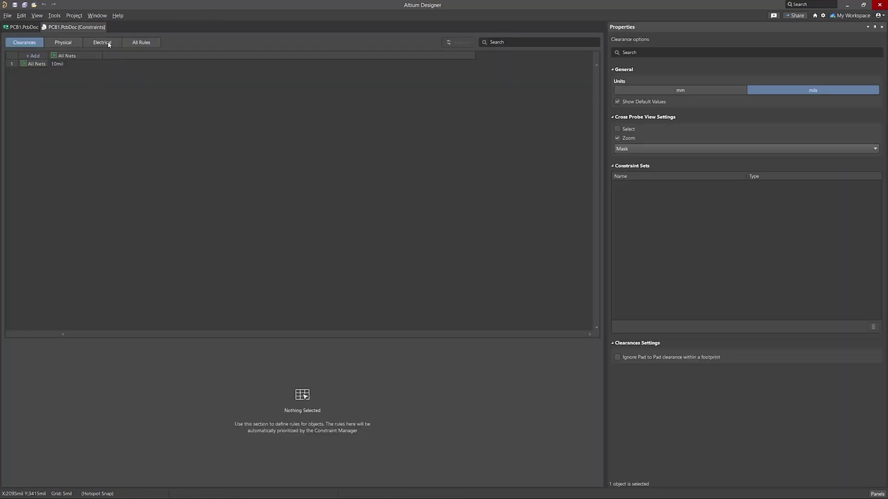
pyautogui.click(109, 44)
pyautogui.click(145, 90)
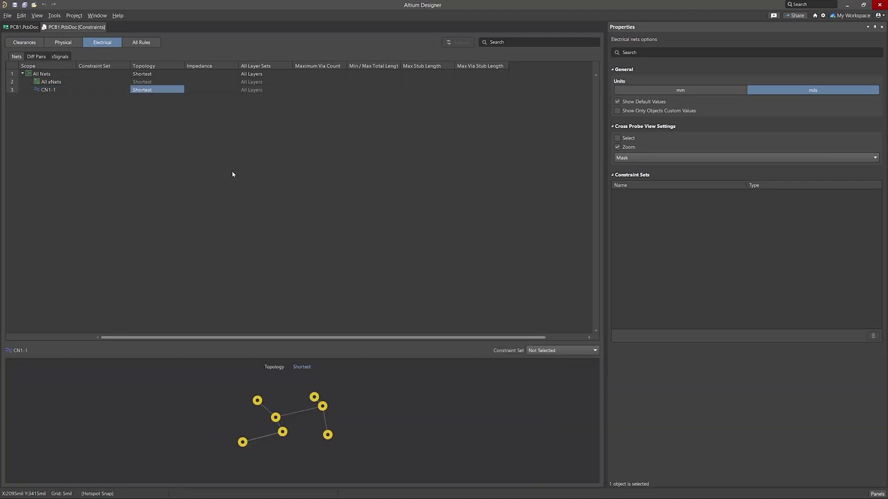
pyautogui.click(310, 368)
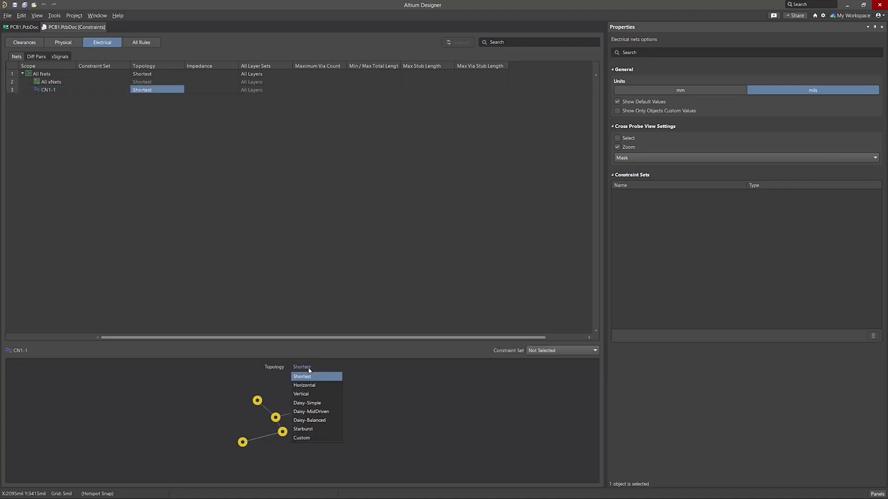
pyautogui.click(321, 439)
# Step: Add topology nodes in order: CN1-2, DS1-1, DS2-1, DS3-1
pyautogui.rightClick(160, 412)
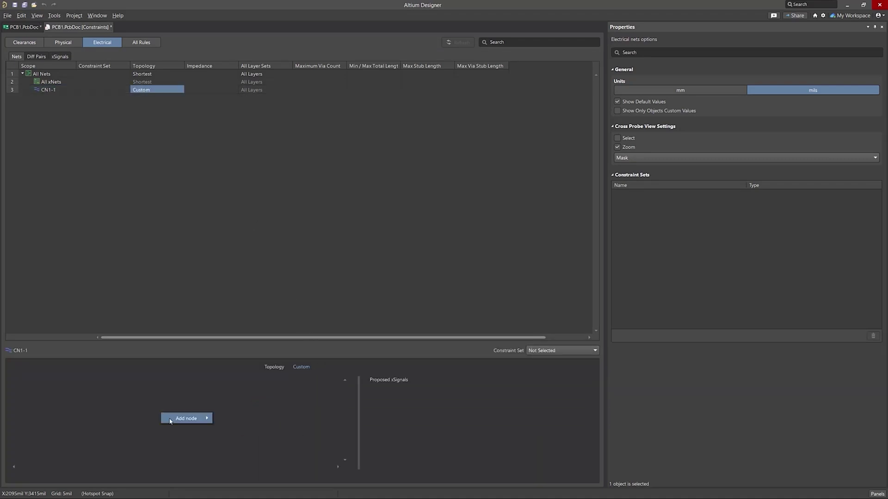
pyautogui.click(231, 419)
pyautogui.rightClick(128, 415)
pyautogui.moveTo(158, 418)
pyautogui.click(201, 419)
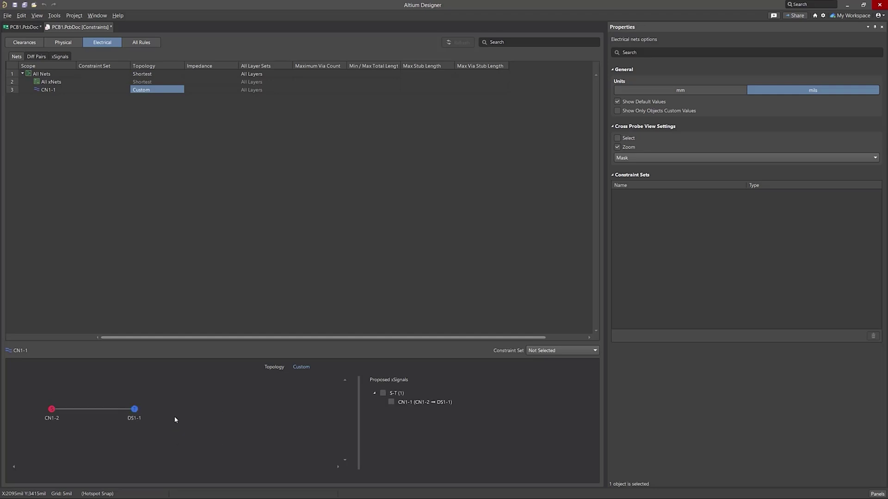
pyautogui.rightClick(171, 415)
pyautogui.moveTo(208, 419)
pyautogui.click(240, 419)
pyautogui.rightClick(250, 416)
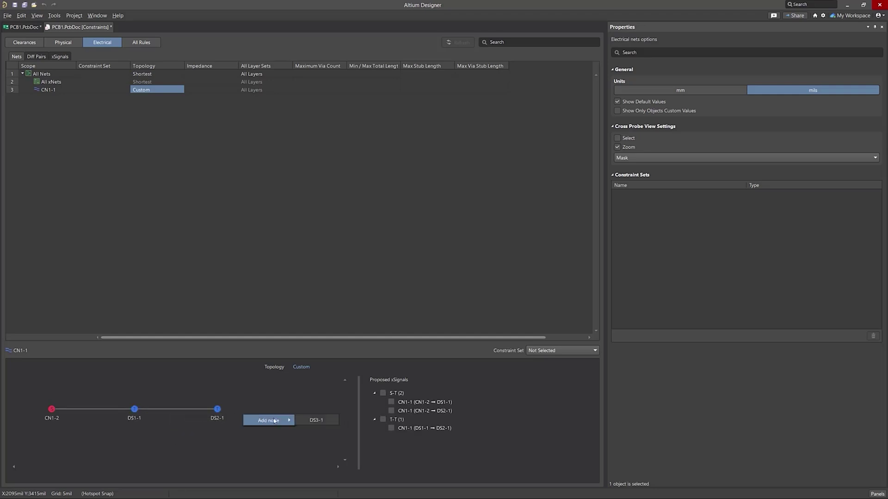
pyautogui.moveTo(274, 419)
pyautogui.click(312, 419)
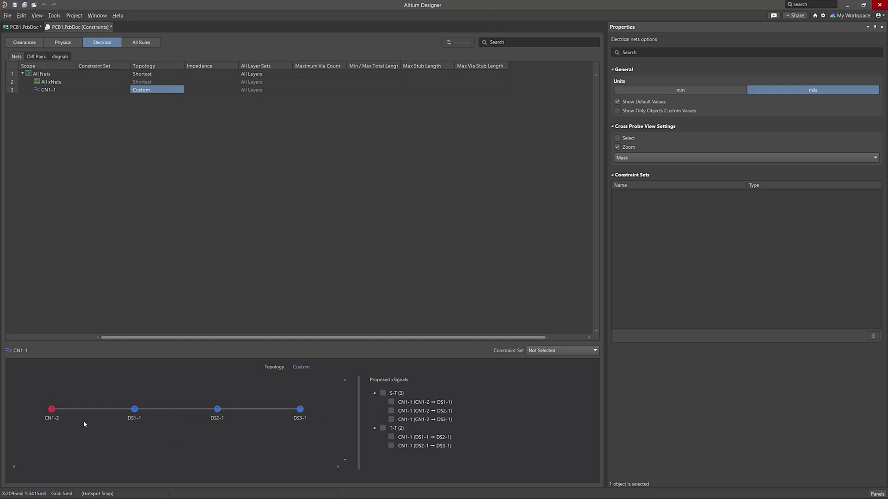
# Step: Enable T-T xSignals, save the constraints, and return to the PCB1 board
pyautogui.click(383, 429)
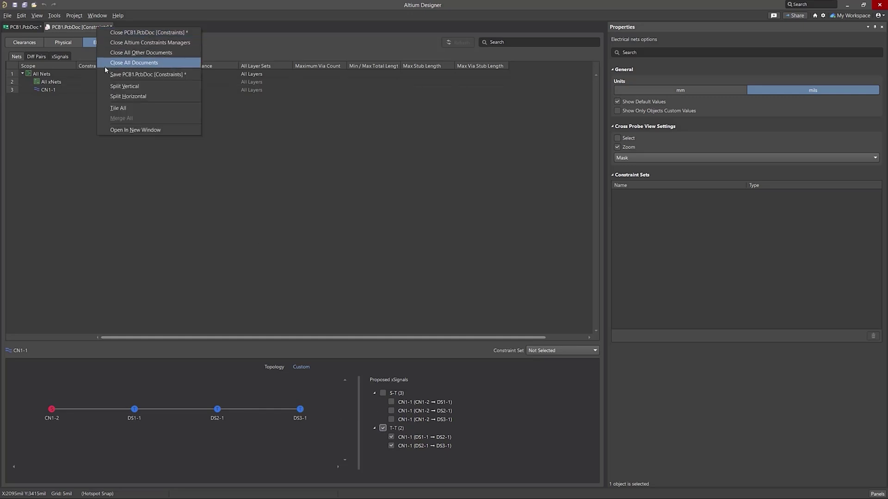
pyautogui.click(104, 74)
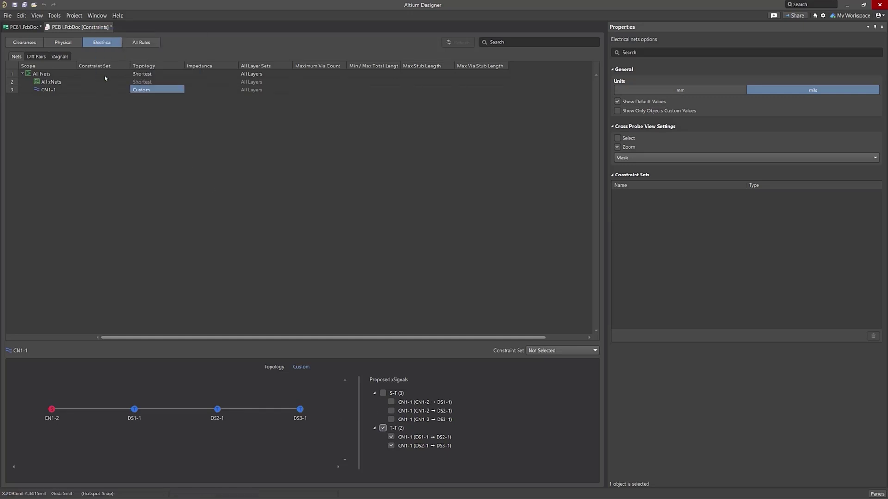
pyautogui.click(32, 27)
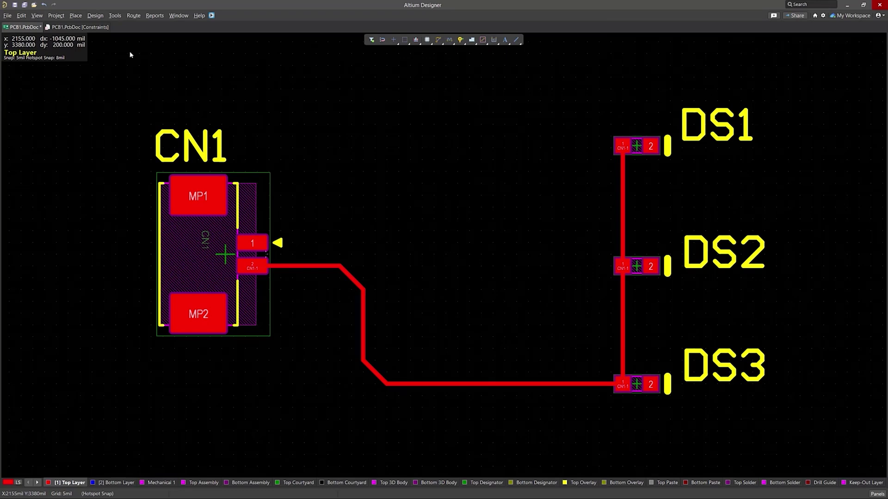
# Step: Run the Design Rule Check and review the Routing Topology violation on net CN1-1
pyautogui.click(115, 15)
pyautogui.click(117, 40)
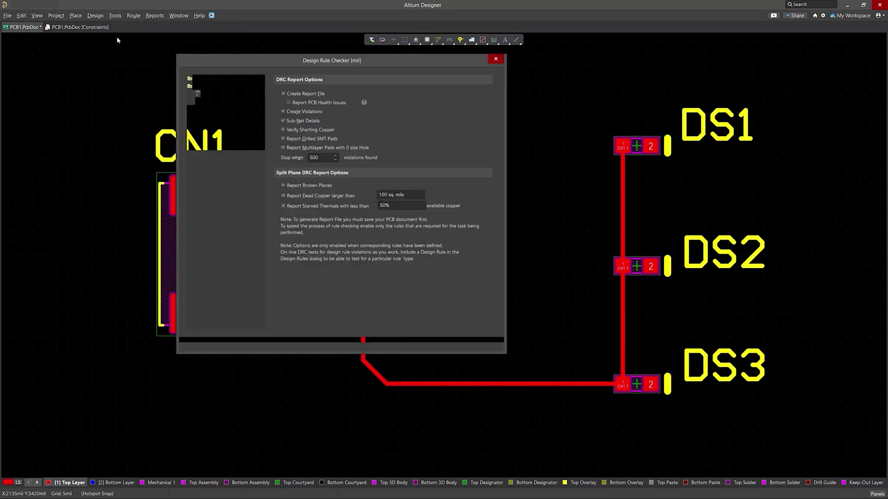
pyautogui.click(238, 341)
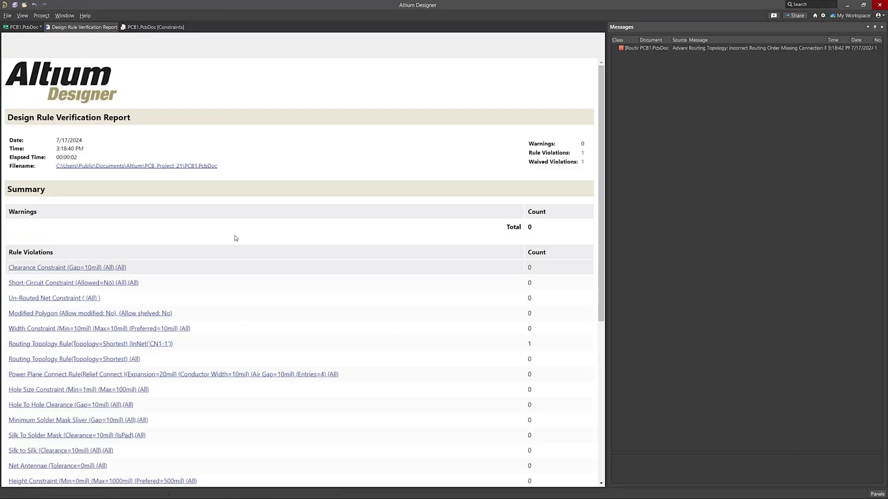
pyautogui.click(26, 27)
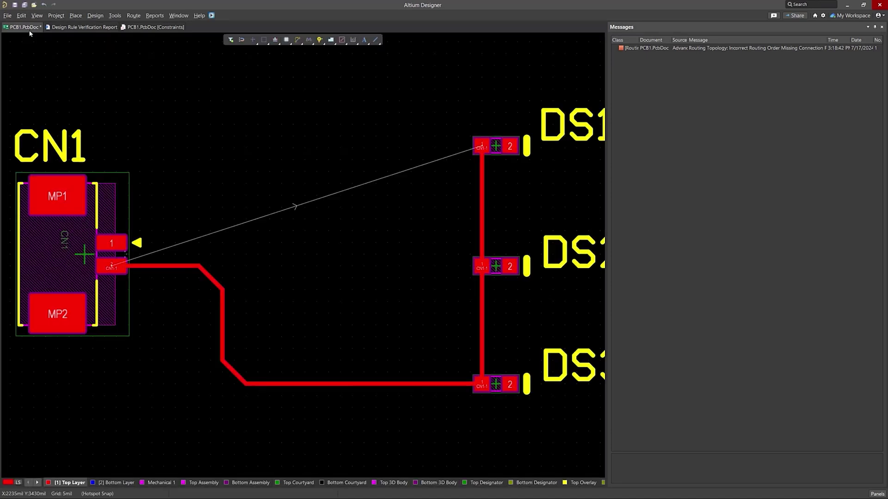
pyautogui.keyDown('ctrl'); pyautogui.scroll(-2, 274, 245); pyautogui.keyUp('ctrl')
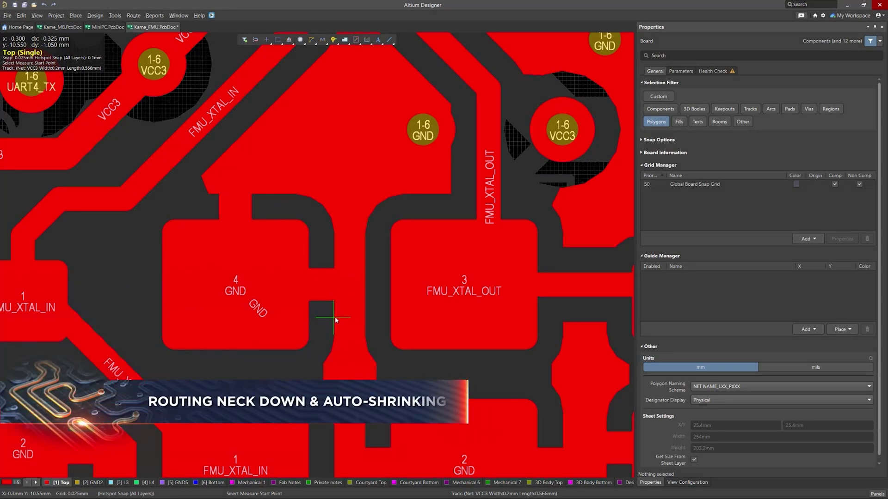
# Step: Measure the GND pour's narrow neck, which is 0.195mm wide
pyautogui.click(334, 301)
pyautogui.click(366, 301)
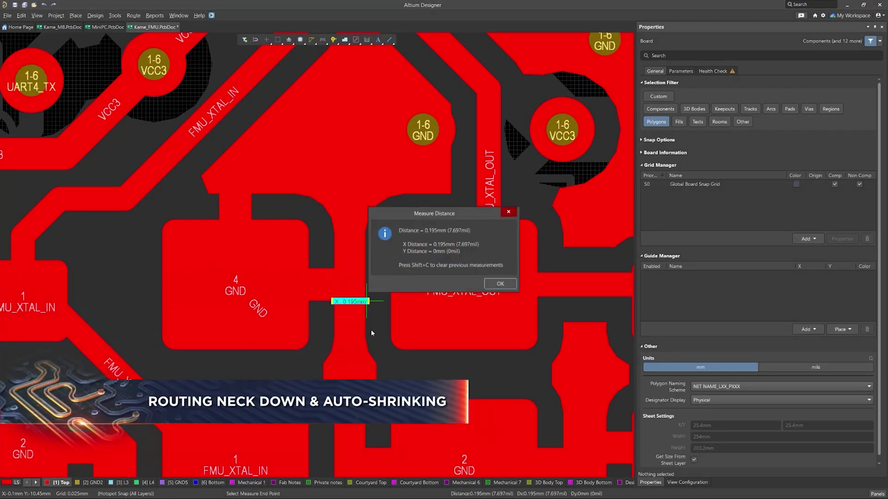
pyautogui.click(506, 284)
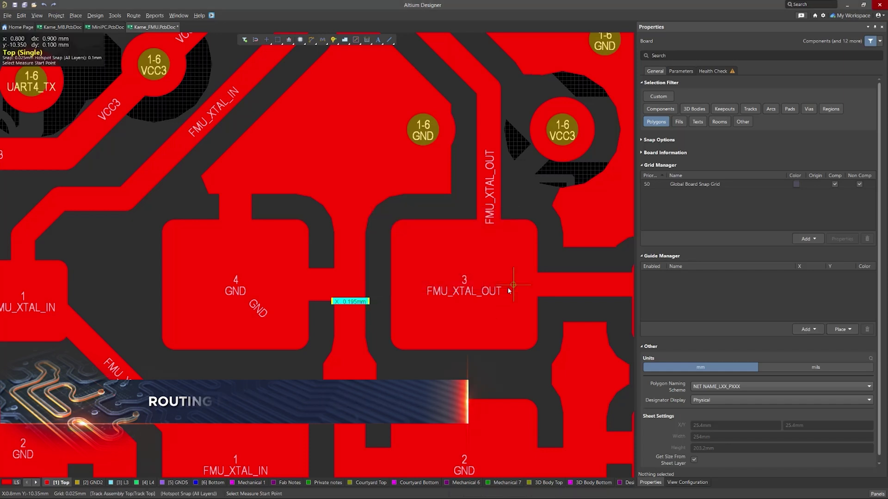
pyautogui.rightClick(362, 327)
# Step: Select the GND polygon and make Remove Necks Less Than obey the design rules
pyautogui.click(370, 328)
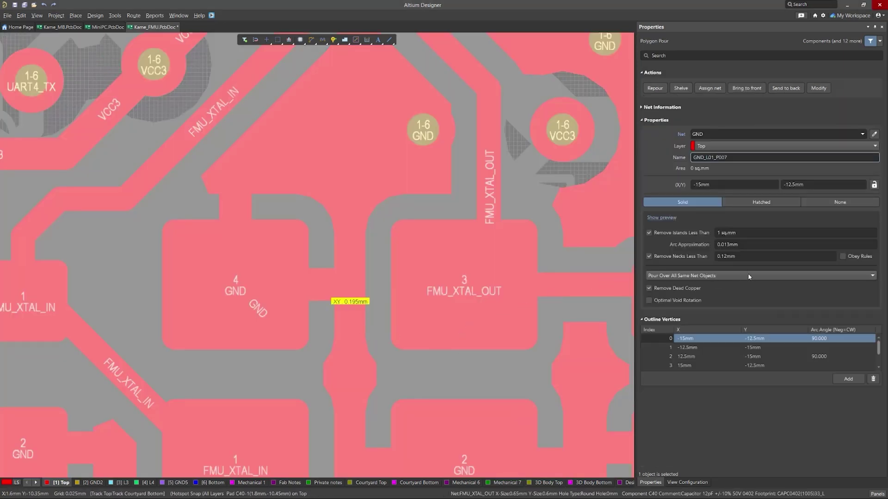
pyautogui.click(746, 256)
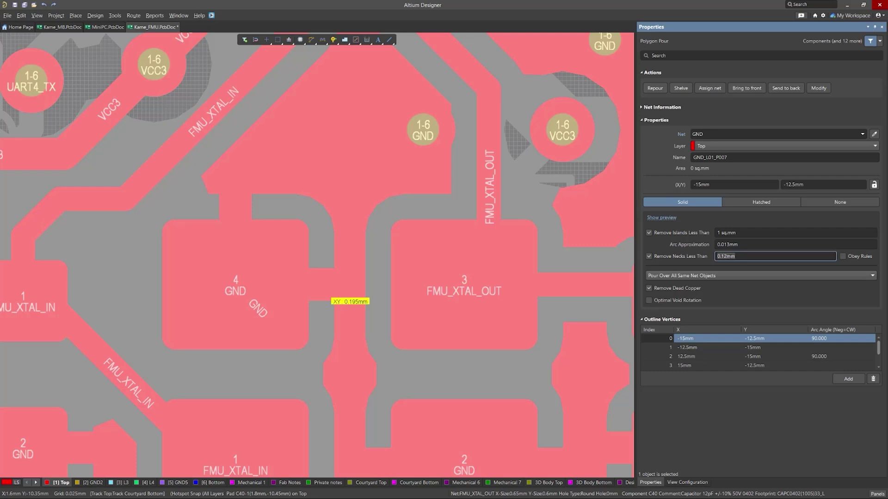
pyautogui.click(723, 257)
pyautogui.click(843, 256)
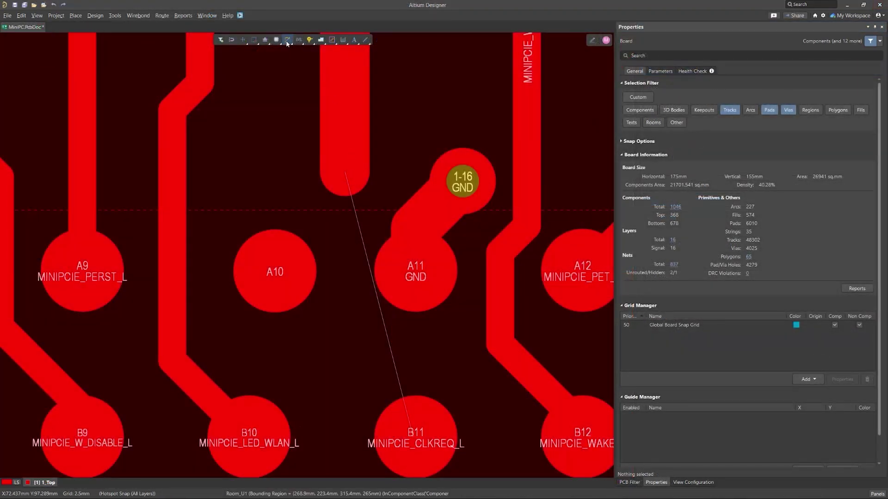
# Step: Route an arc-cornered track down from the wide trace end near A10/A11, with Auto Shrinking enabled
pyautogui.click(287, 40)
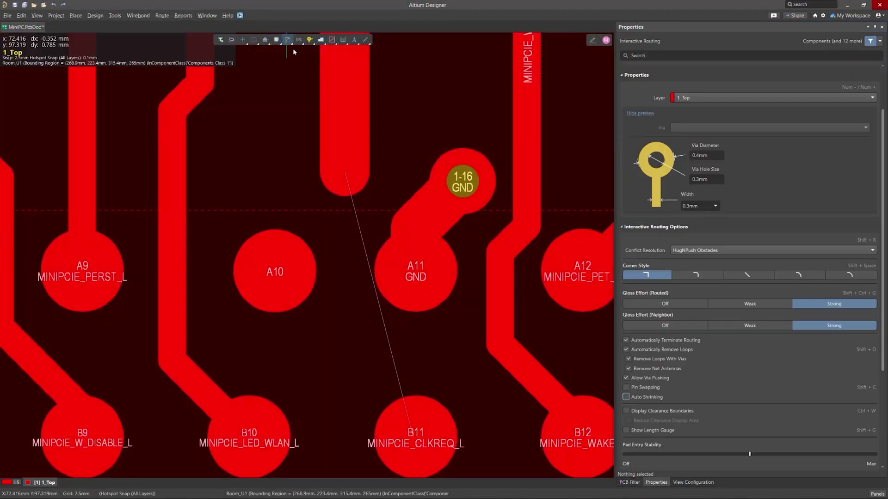
pyautogui.hotkey('shift', 'space')
pyautogui.hotkey('shift', 'space')
pyautogui.hotkey('shift', 'space')
pyautogui.click(344, 172)
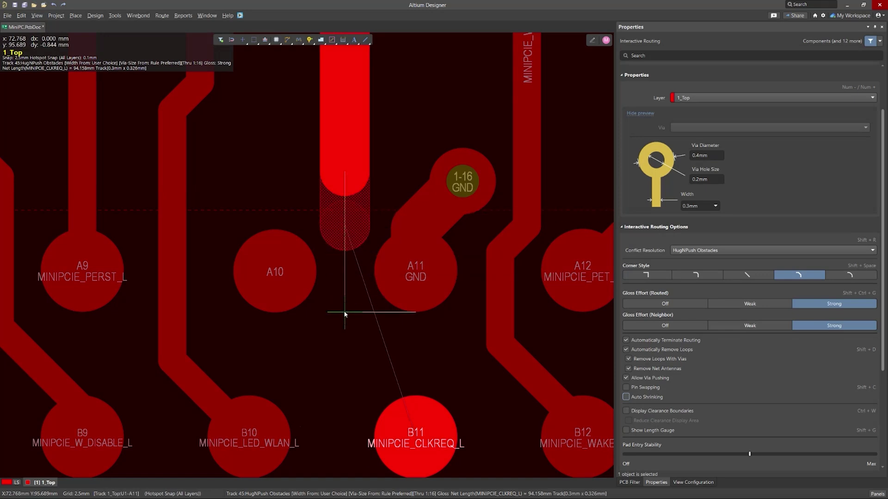
pyautogui.press('Tab')
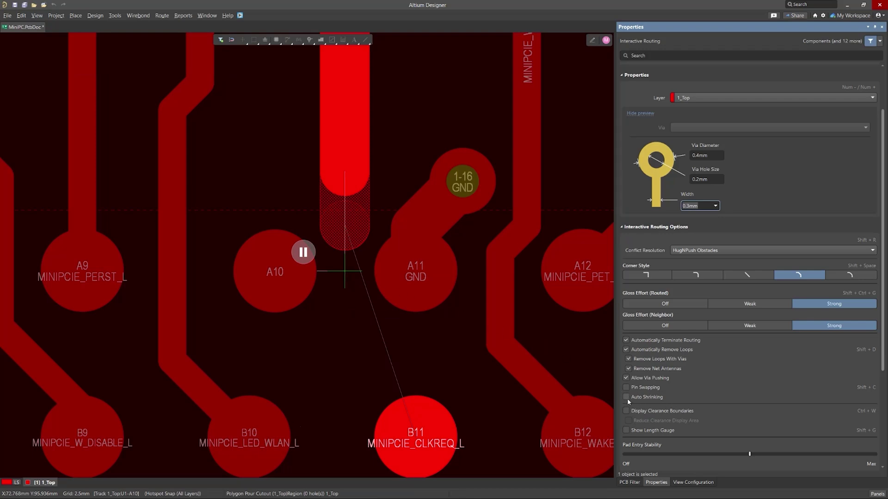
pyautogui.click(626, 397)
pyautogui.click(349, 277)
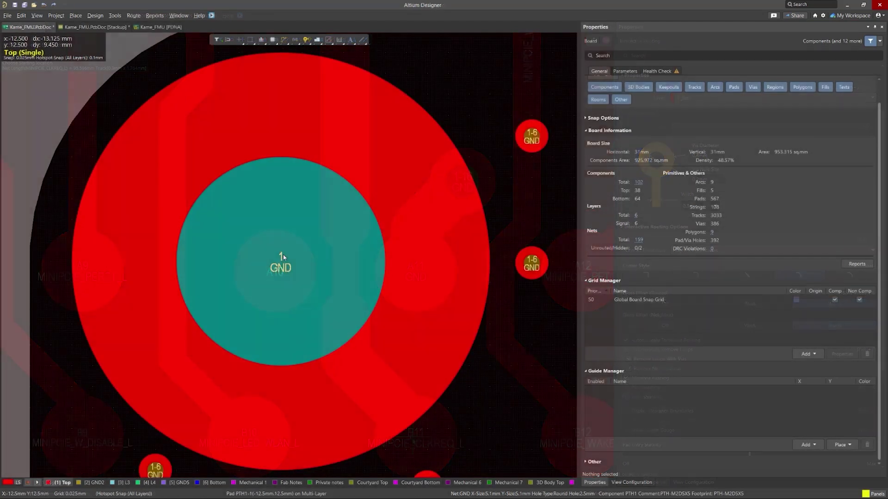
# Step: Change the large GND pad's shape to Donut
pyautogui.click(283, 257)
pyautogui.click(804, 354)
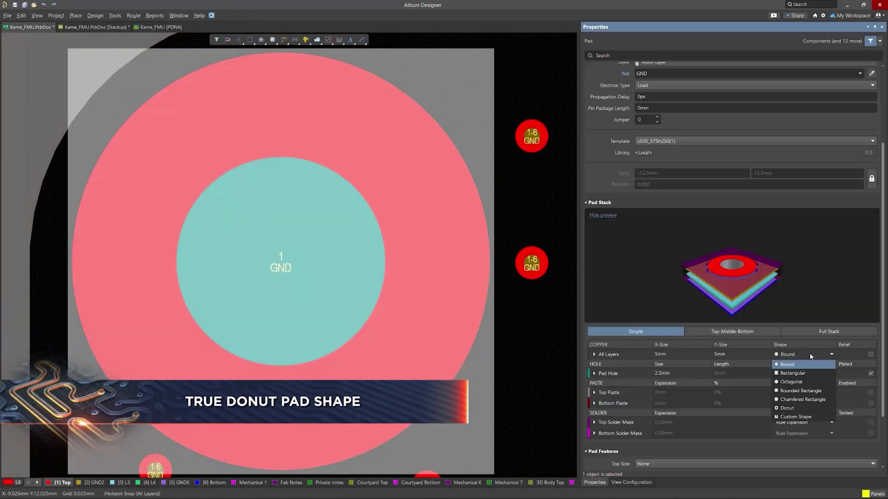
pyautogui.click(816, 408)
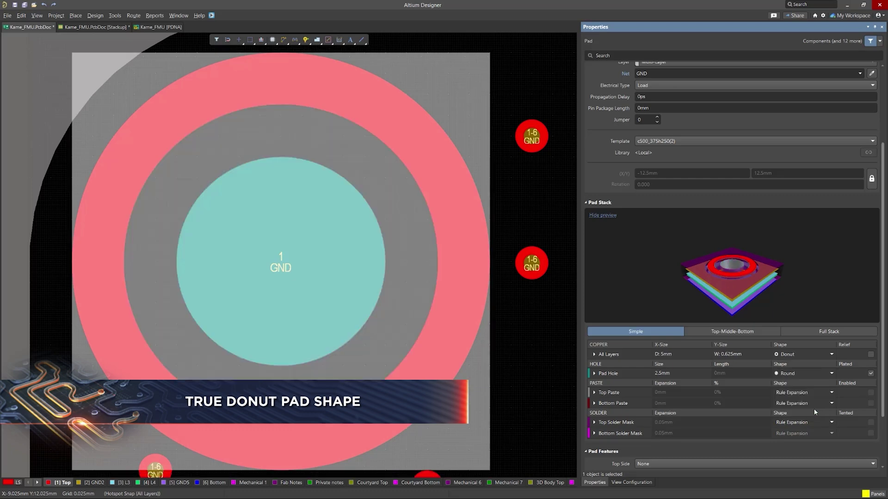
# Step: Measure the donut pad's ring width from inner to outer edge: 0.625mm
pyautogui.click(154, 16)
pyautogui.click(181, 56)
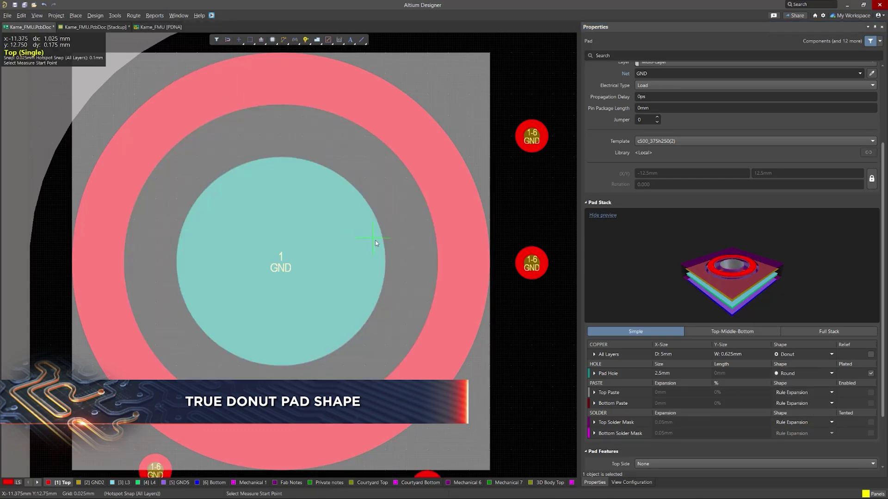
pyautogui.click(437, 260)
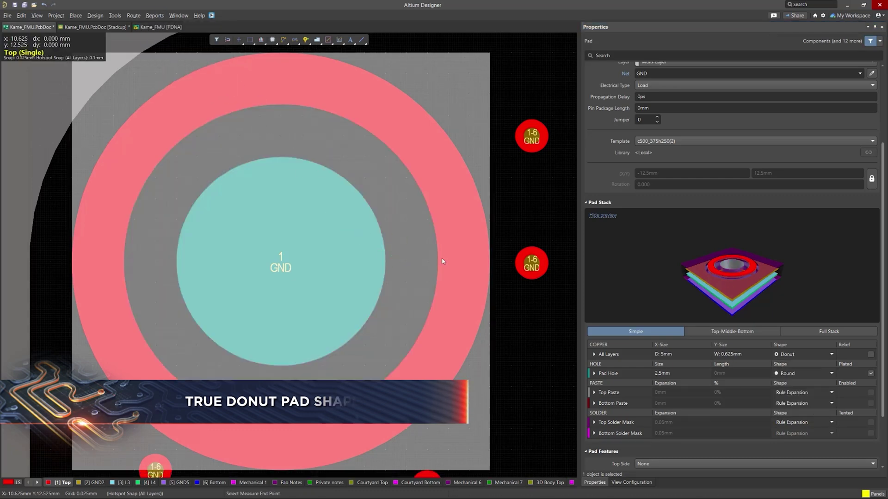
pyautogui.click(490, 262)
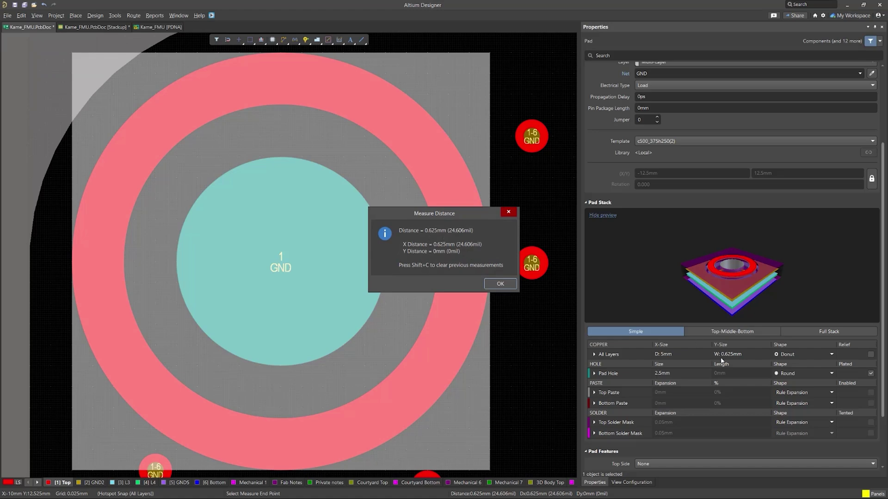
pyautogui.click(500, 283)
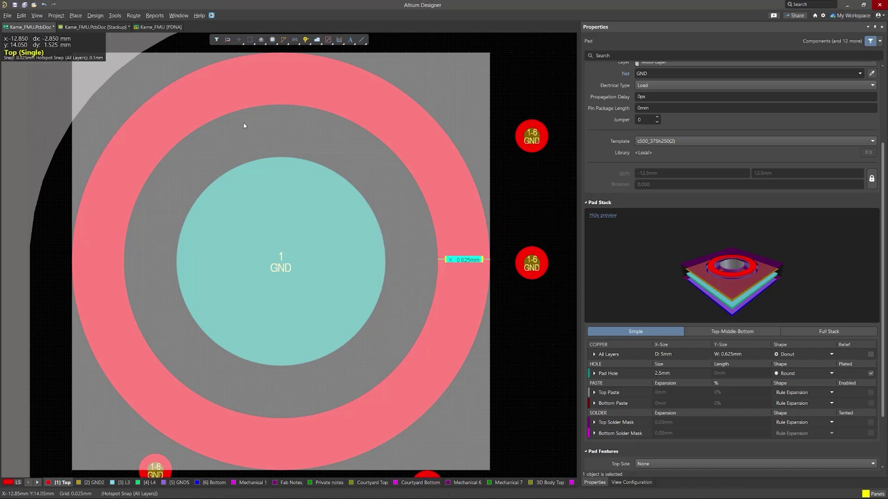
# Step: Measure the pad's 5mm outer diameter from its top edge to its bottom edge
pyautogui.click(154, 15)
pyautogui.click(184, 58)
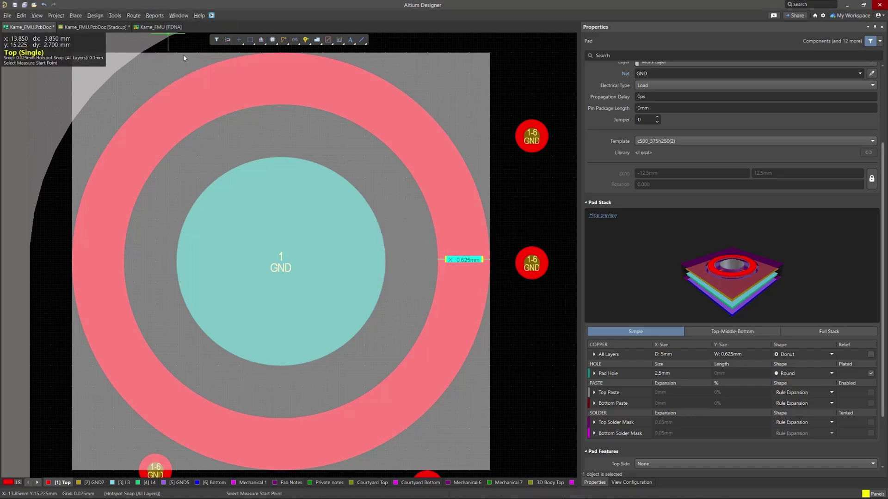
pyautogui.click(280, 53)
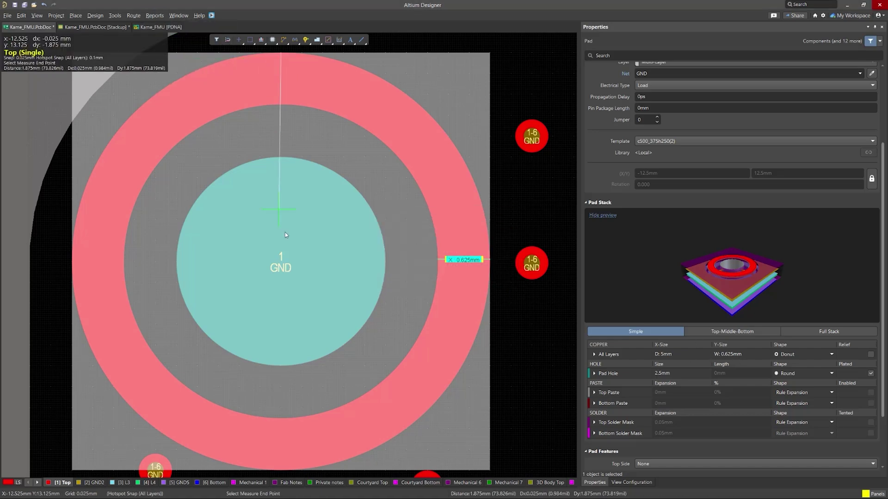
pyautogui.click(281, 469)
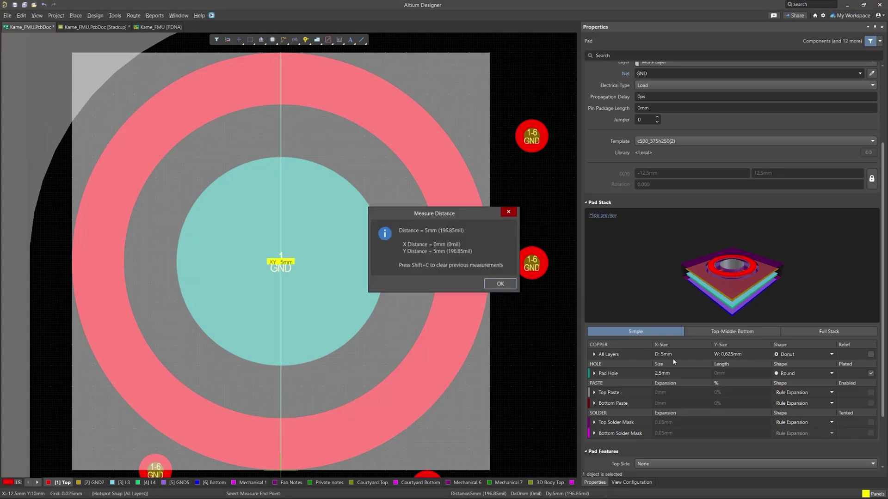
pyautogui.click(514, 284)
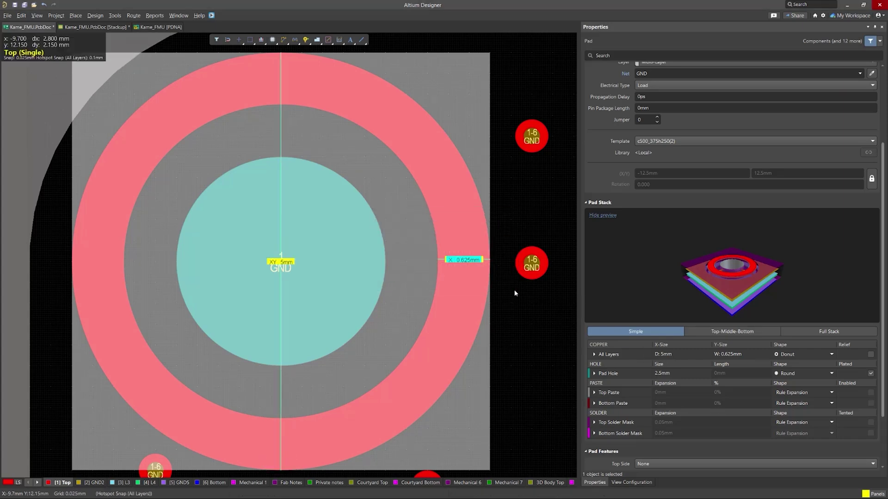